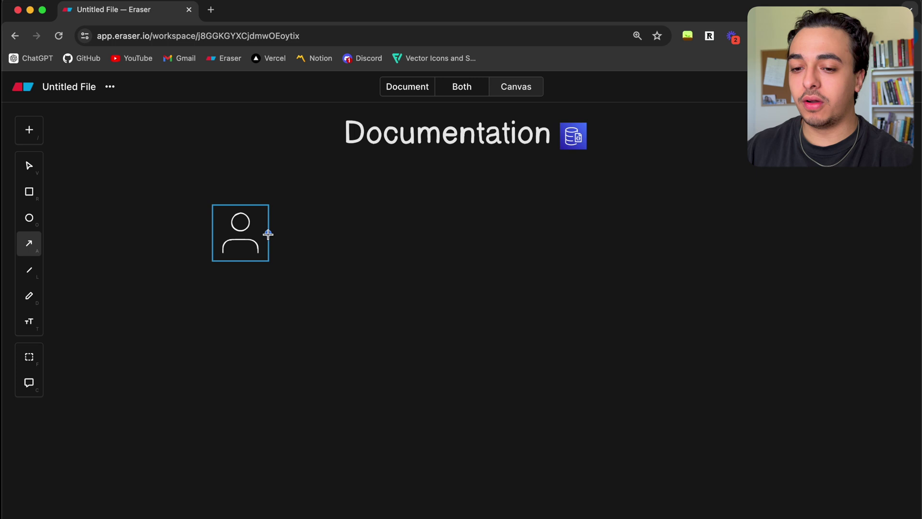
Draw an arrow right from the person icon and paste a browser-window box at its tip.
drag(268, 234, 635, 233)
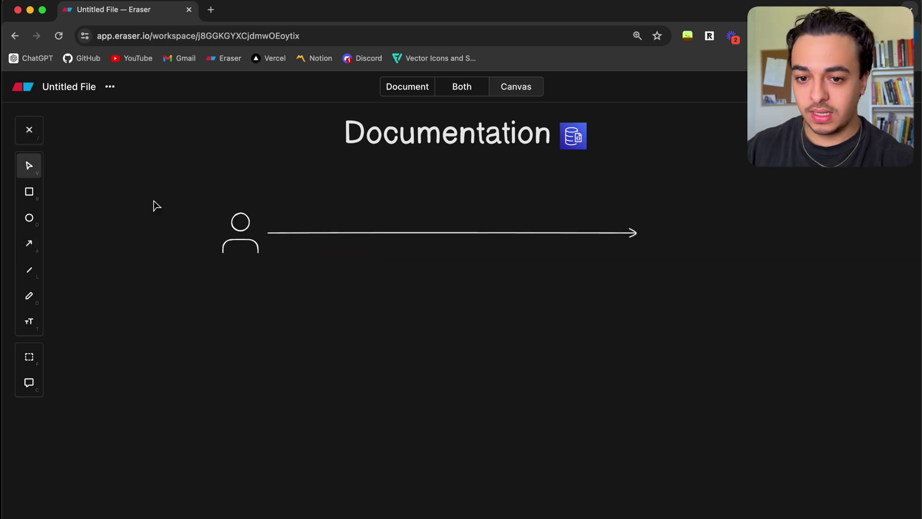
key(ctrl+v)
drag(297, 495, 670, 305)
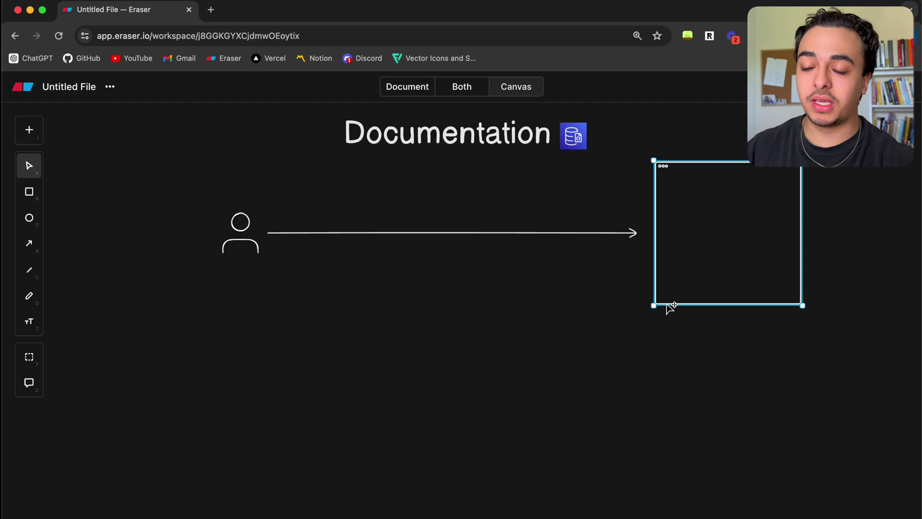
Insert the React logo below the person icon and connect them with an arrow.
key(slash)
text(reac)
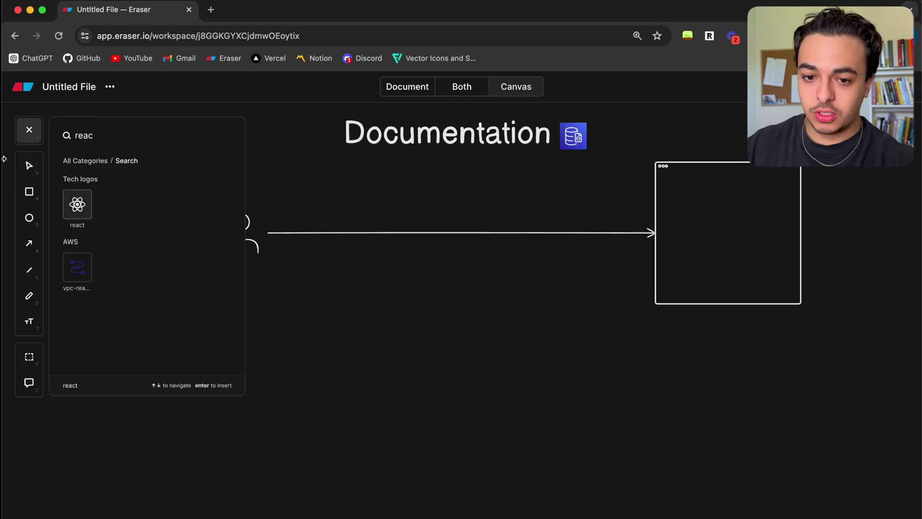
click(76, 211)
drag(461, 305, 308, 316)
click(29, 244)
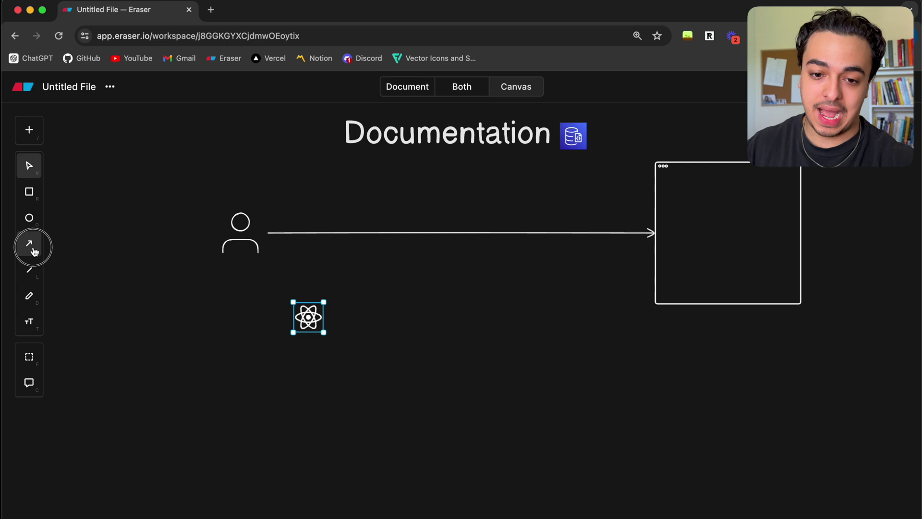
drag(235, 257, 308, 303)
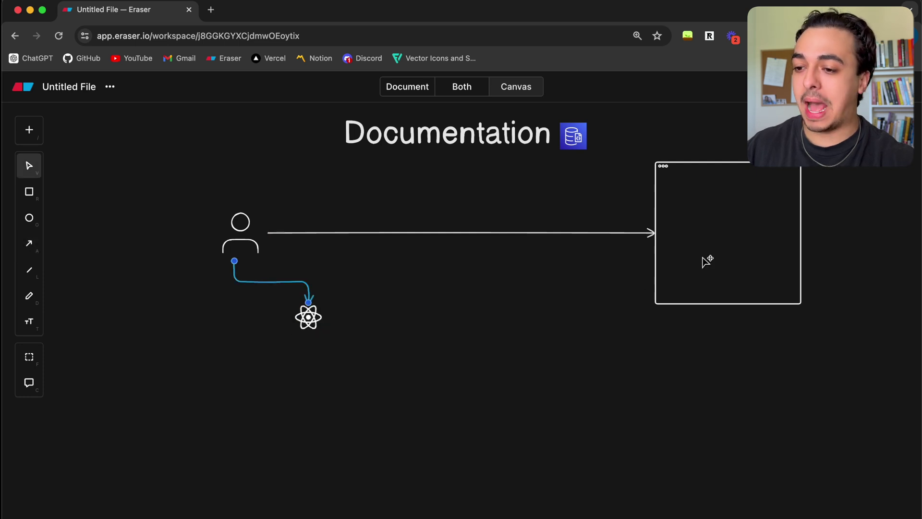
Sketch freehand loops from the person around the React logo.
key(d)
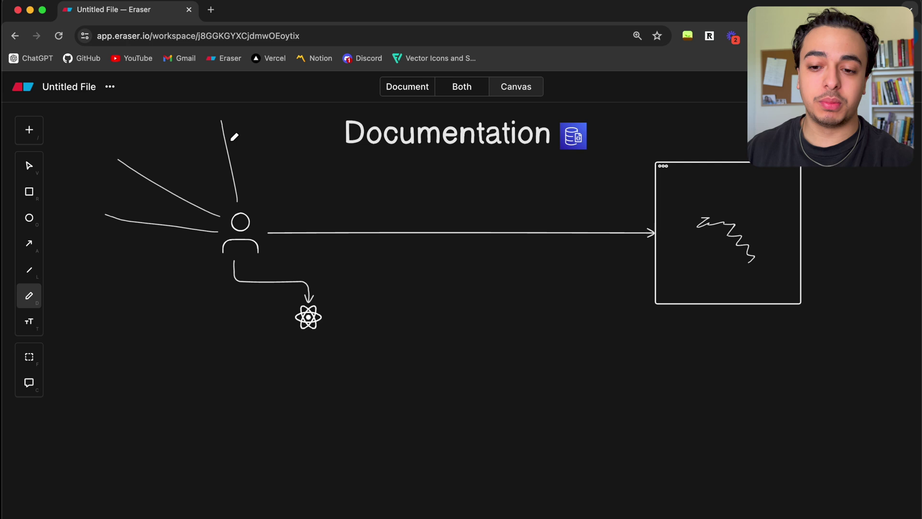
mouse_move(274, 254)
mouse_down()
mouse_move(341, 257)
mouse_move(319, 349)
mouse_up()
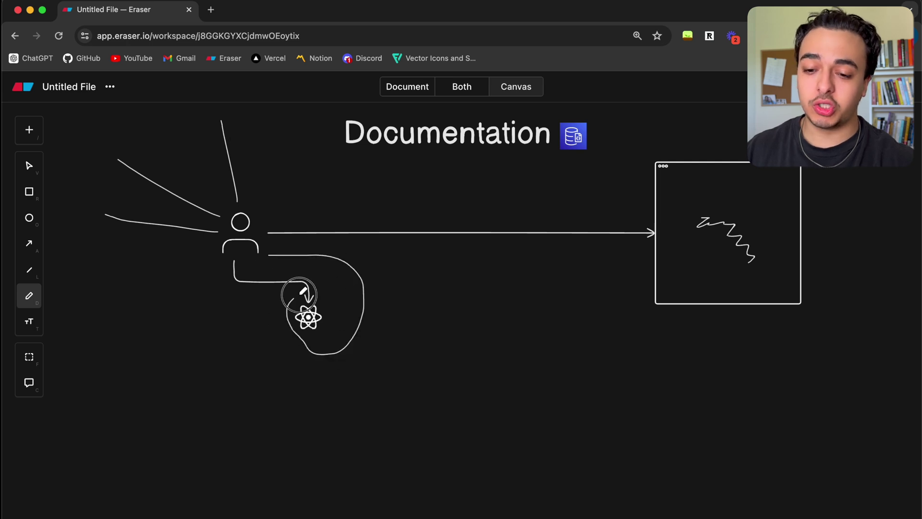
drag(303, 290, 326, 370)
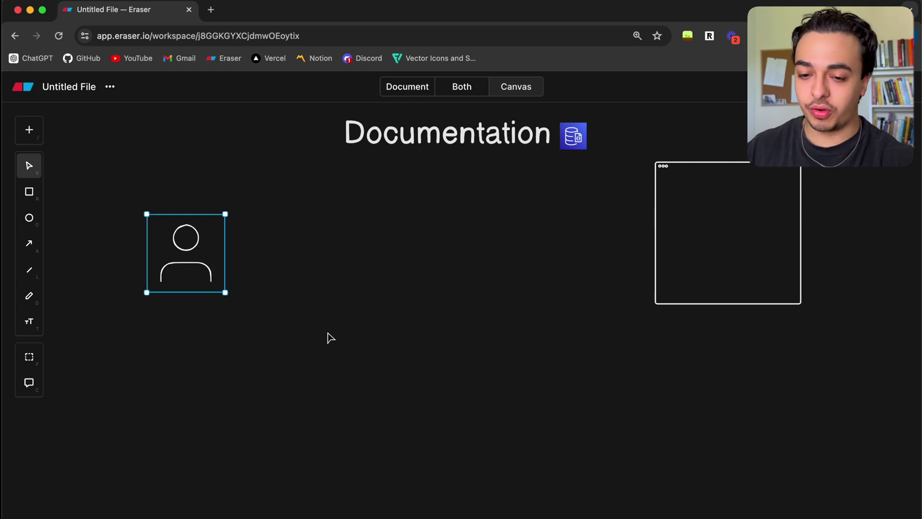
Insert a code icon beside the person, then enlarge and align the bug icon.
key(slash)
text(code)
click(77, 288)
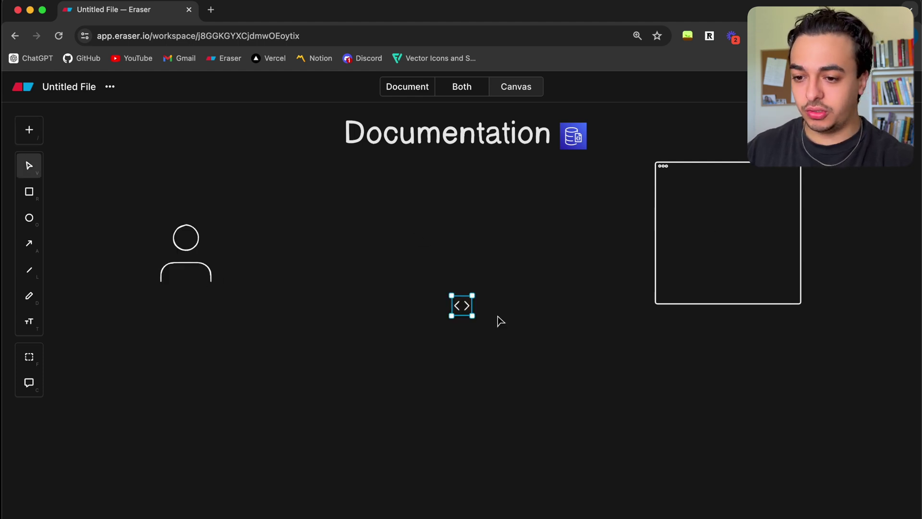
drag(452, 317, 326, 267)
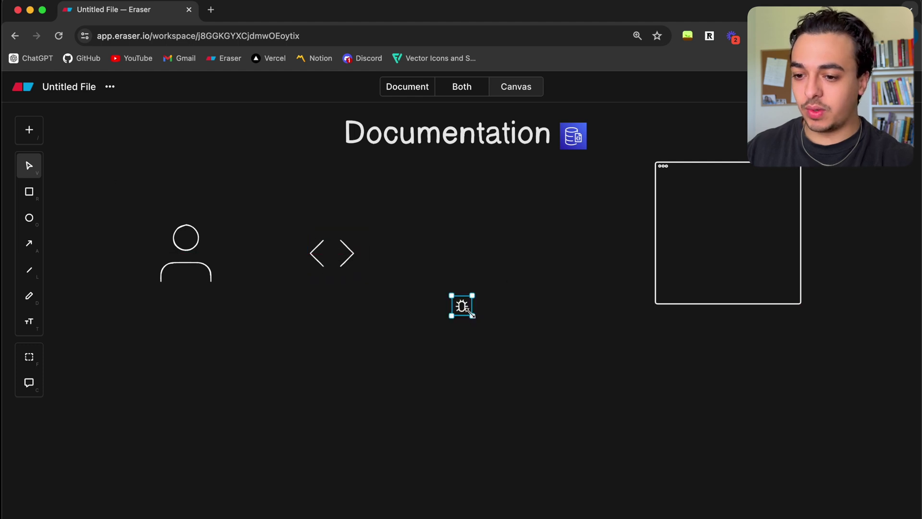
drag(476, 319, 481, 270)
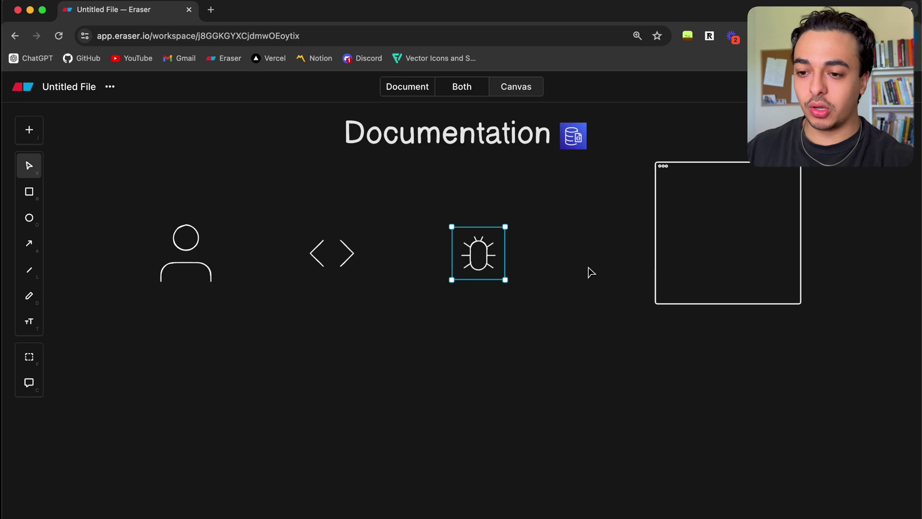
Add a React icon right of the bug and move the browser box into line.
click(32, 139)
text(react)
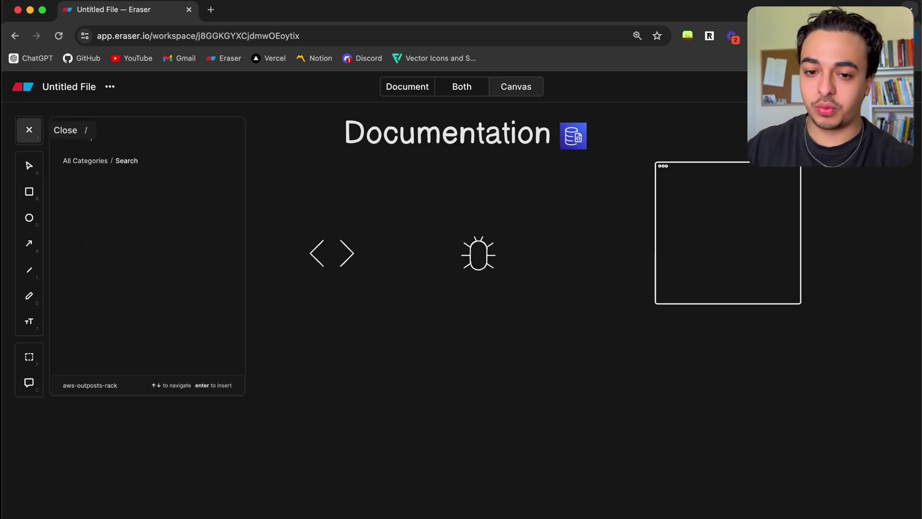
drag(76, 202, 577, 279)
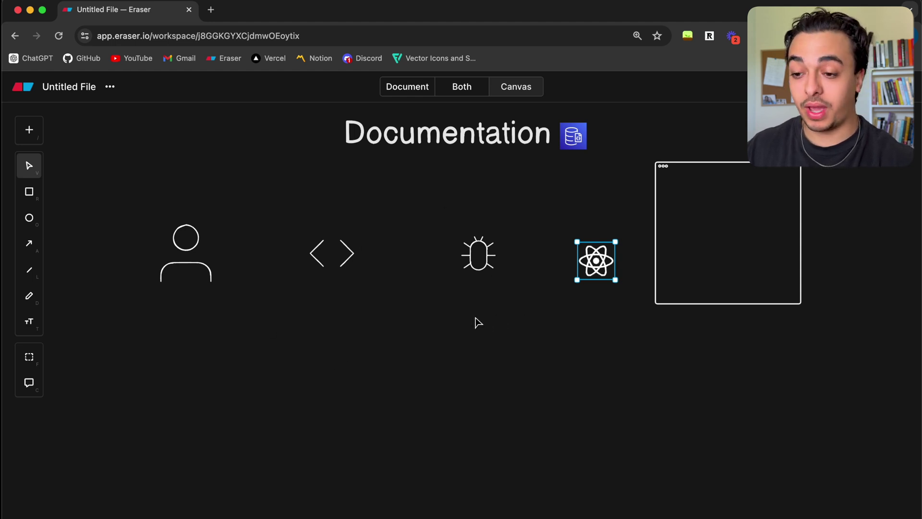
drag(610, 255, 607, 251)
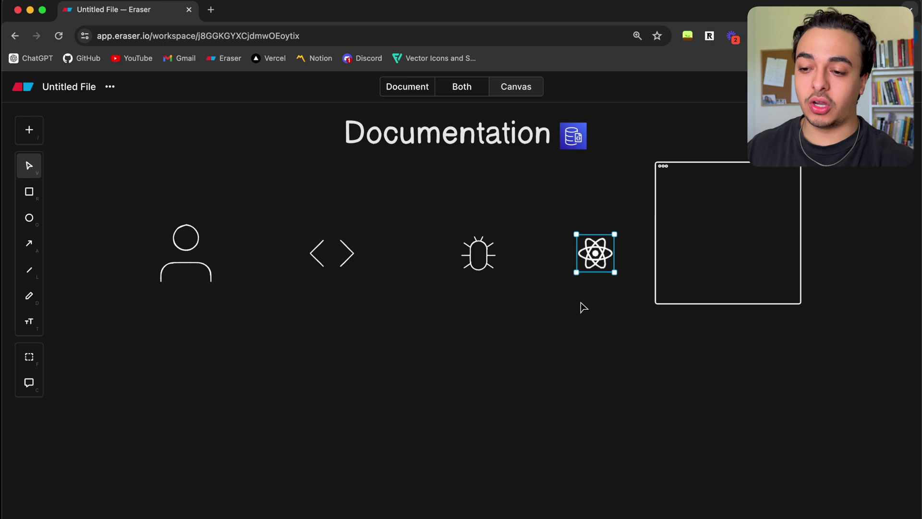
drag(723, 169, 778, 284)
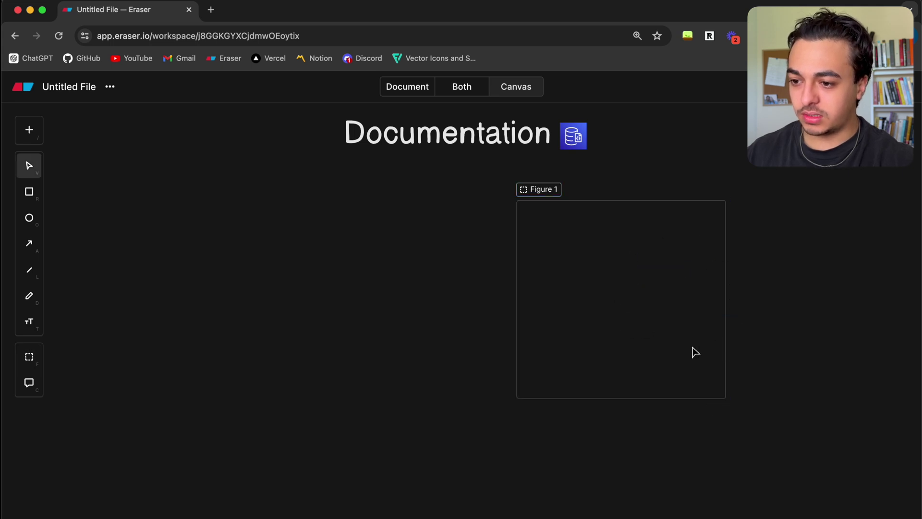
Rename the Figure 1 frame to 'docs' and position it under the Documentation title.
click(539, 188)
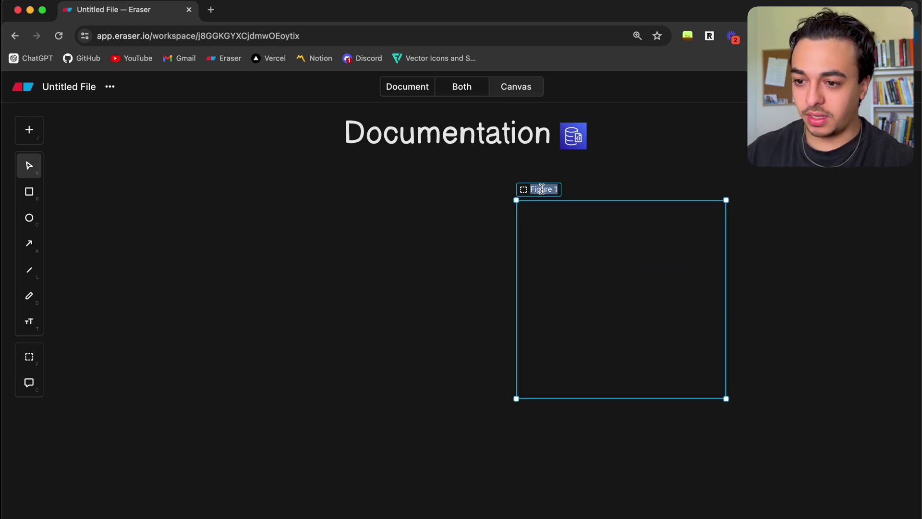
text(docs)
click(637, 182)
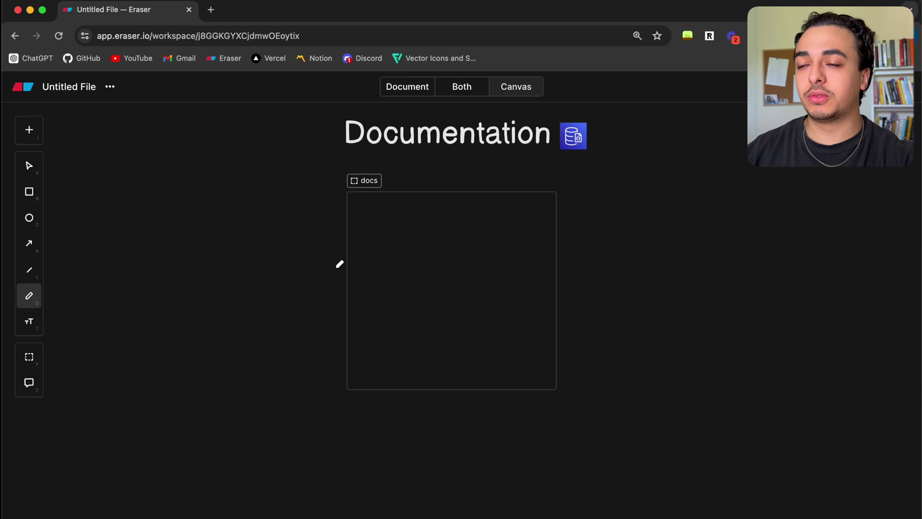
Add a text box inside the docs frame with bullets 'carefully' and 'process'.
click(39, 331)
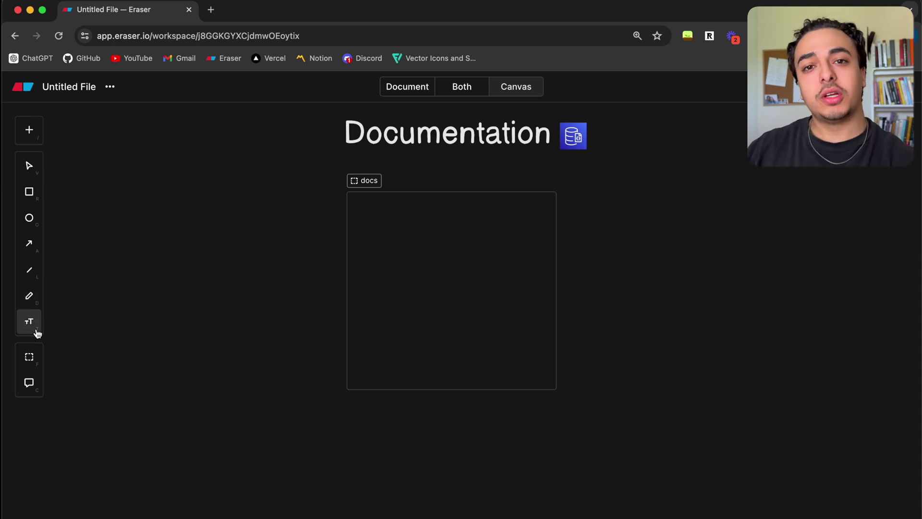
click(369, 223)
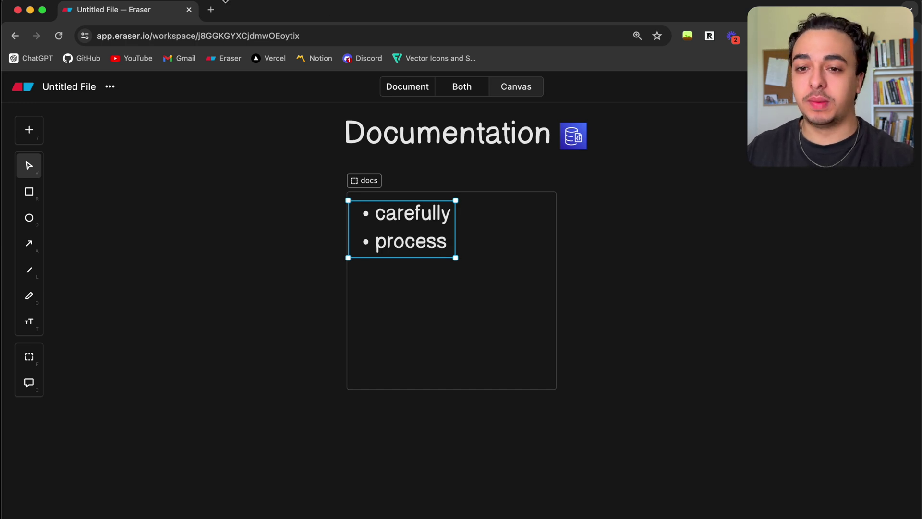
Search 'nextauth docs' in a new Chrome tab and open the NextAuth.js site.
click(211, 10)
text(nexta)
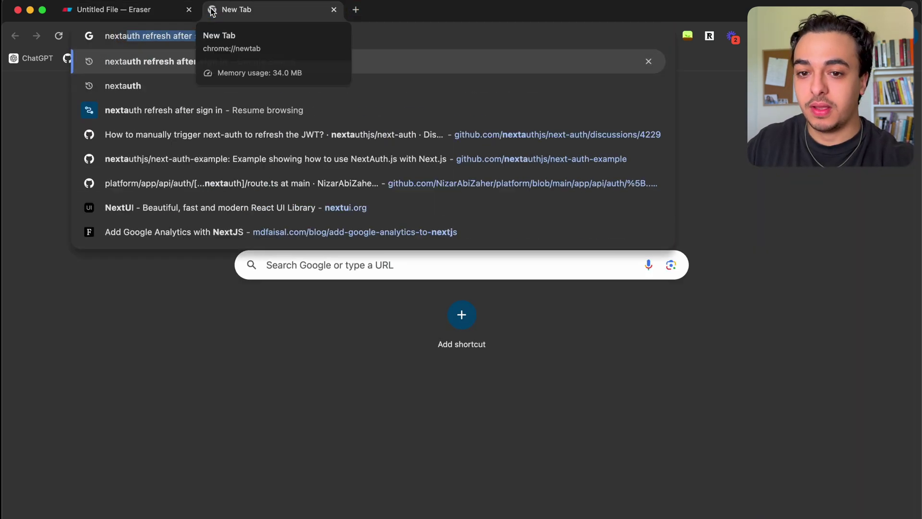
text(uth)
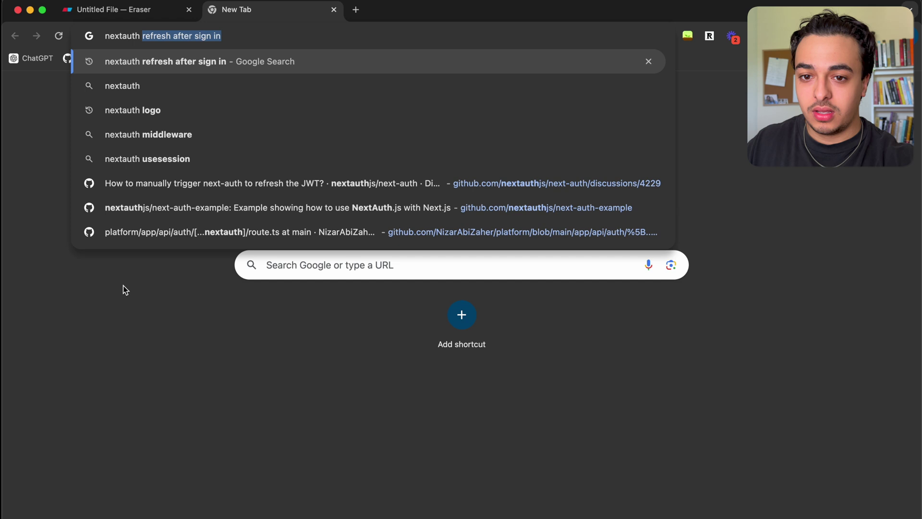
text( docs)
key(Return)
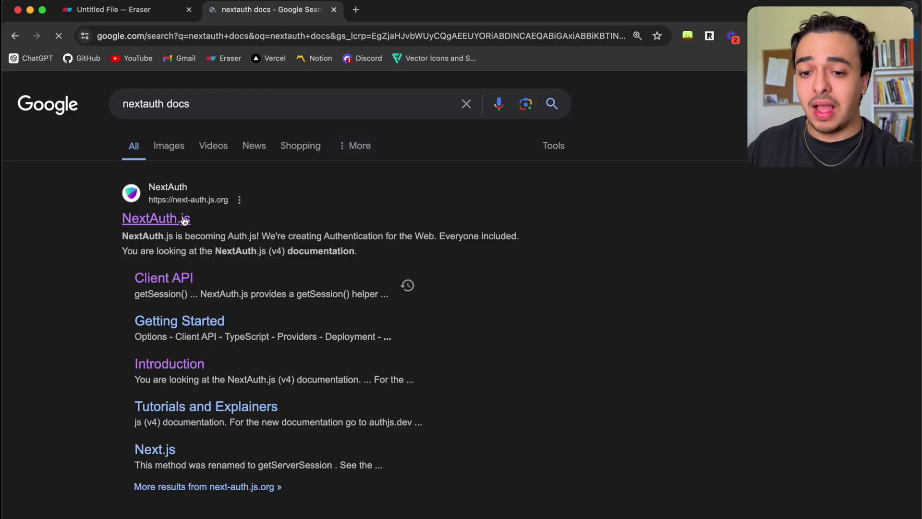
click(185, 219)
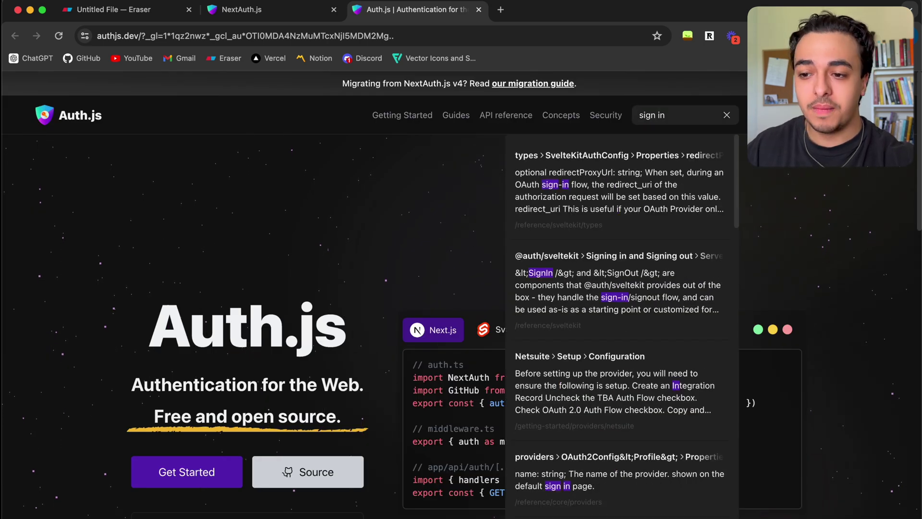
Go from the redirectProxyUrl result via next-auth > next to the migration guide.
click(612, 201)
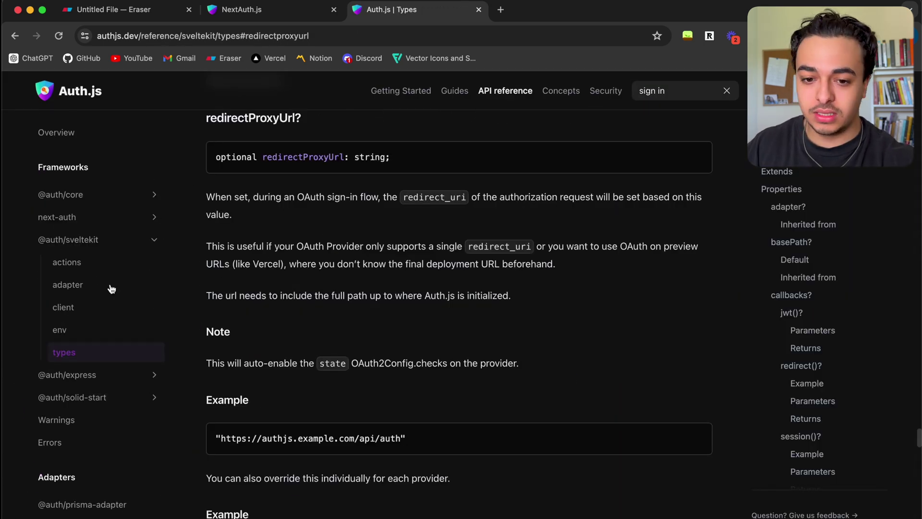
click(154, 217)
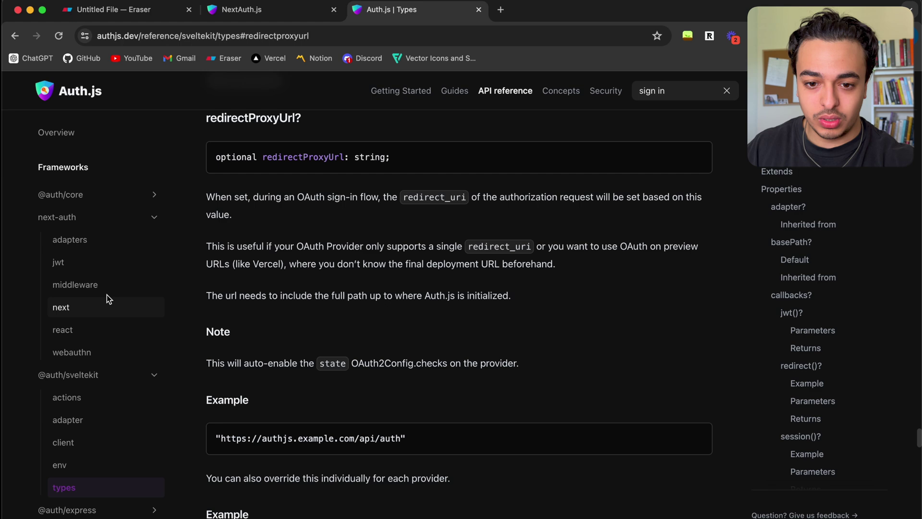
click(87, 312)
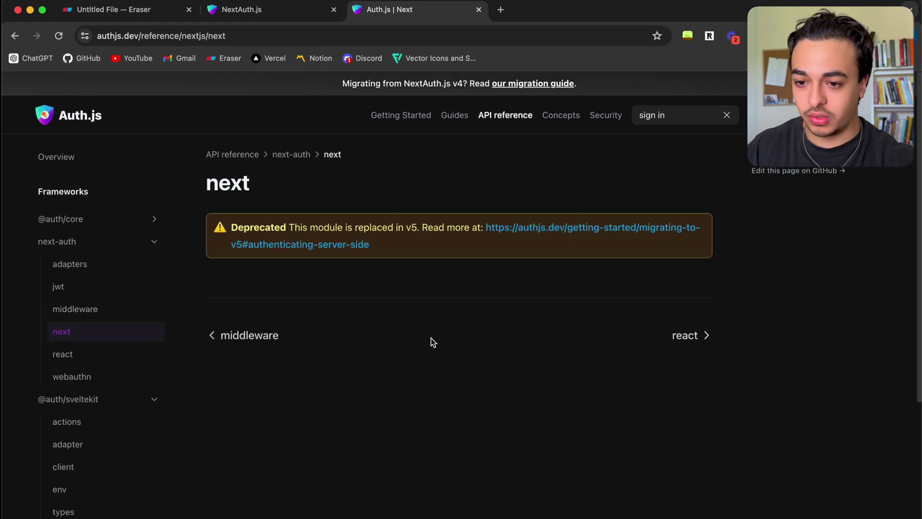
click(300, 244)
Scroll through the Migrating to v5 guide.
scroll(438, 257, down, 5)
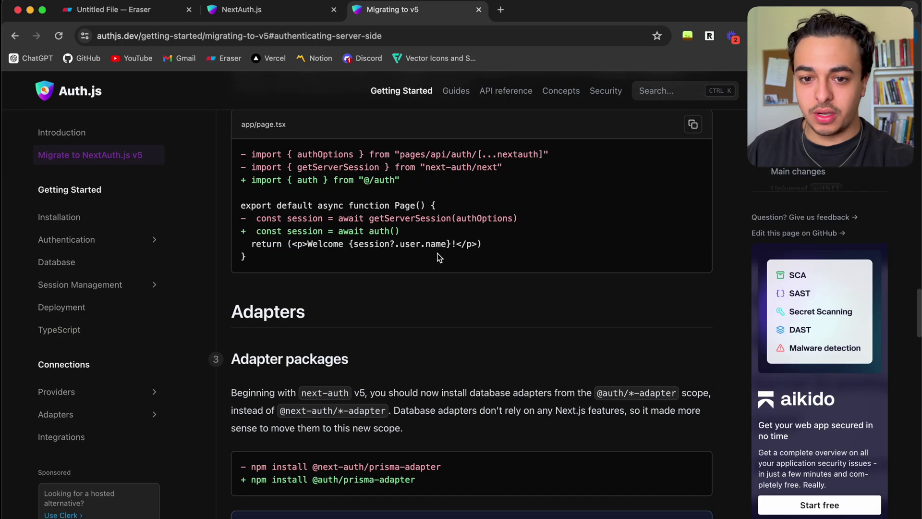
scroll(438, 257, up, 15)
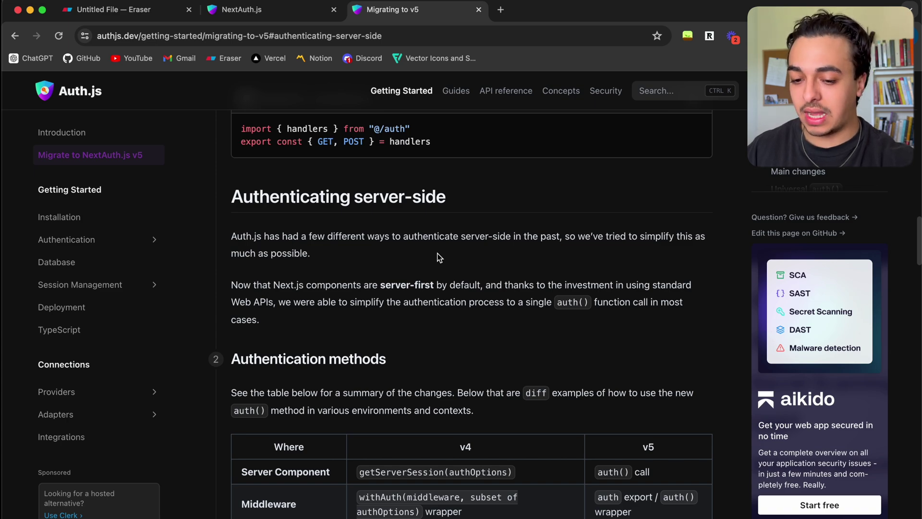
scroll(438, 256, down, 7)
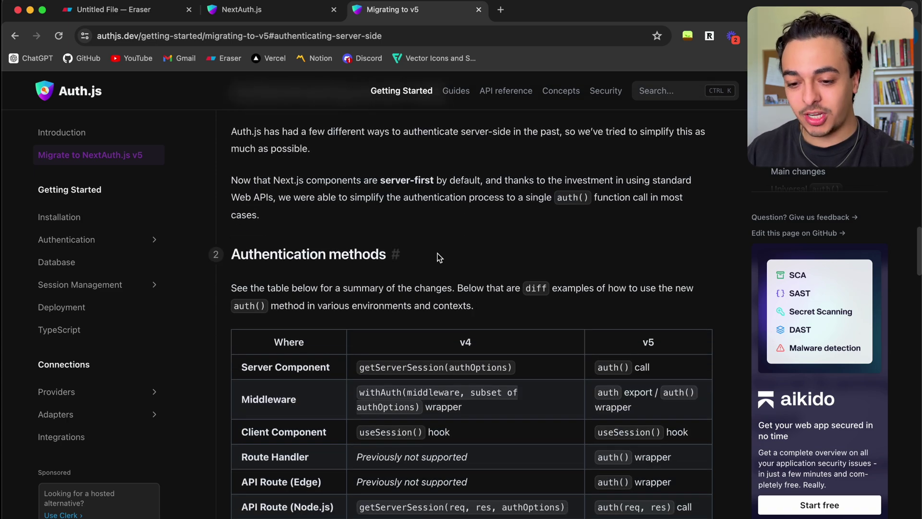
scroll(438, 257, up, 5)
scroll(438, 257, down, 15)
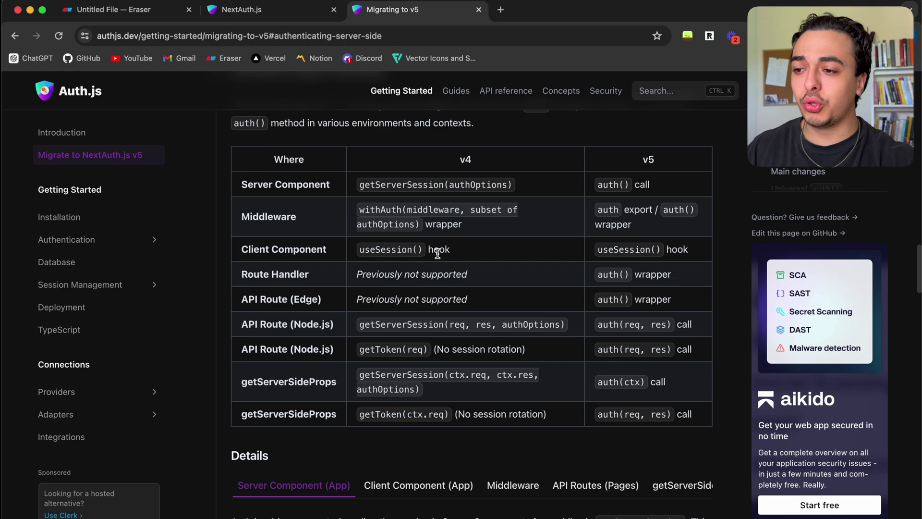
scroll(438, 258, down, 15)
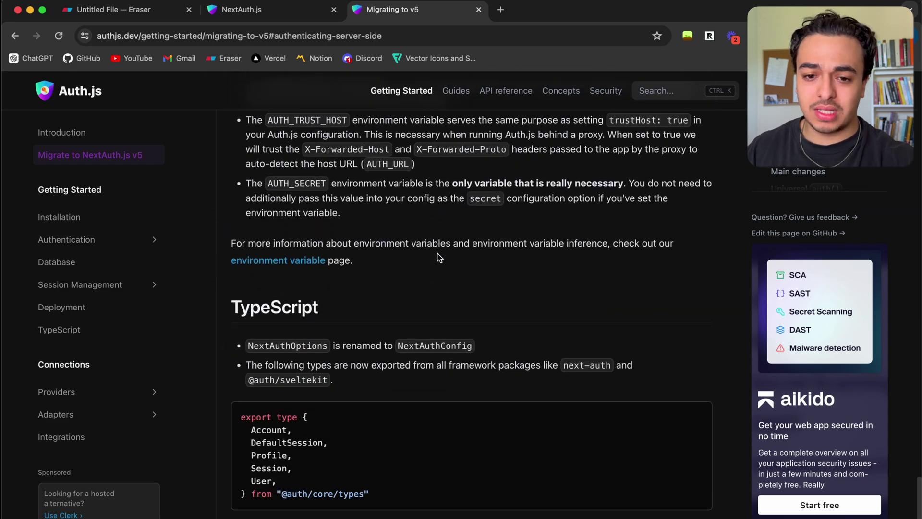
scroll(537, 396, up, 15)
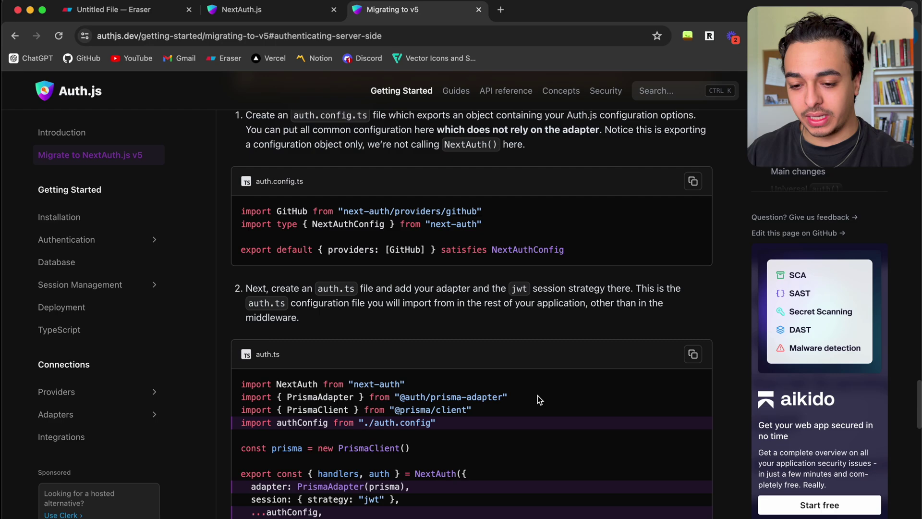
scroll(537, 395, down, 10)
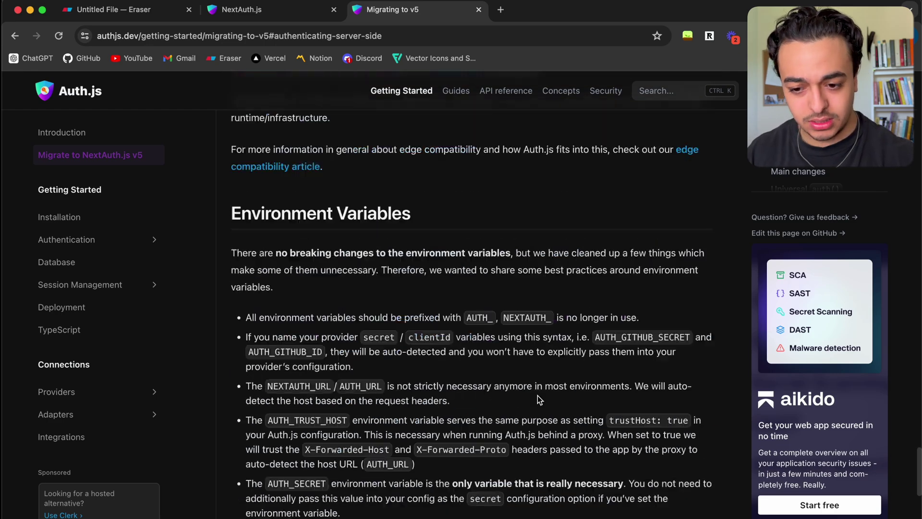
scroll(538, 395, up, 20)
scroll(538, 396, up, 3)
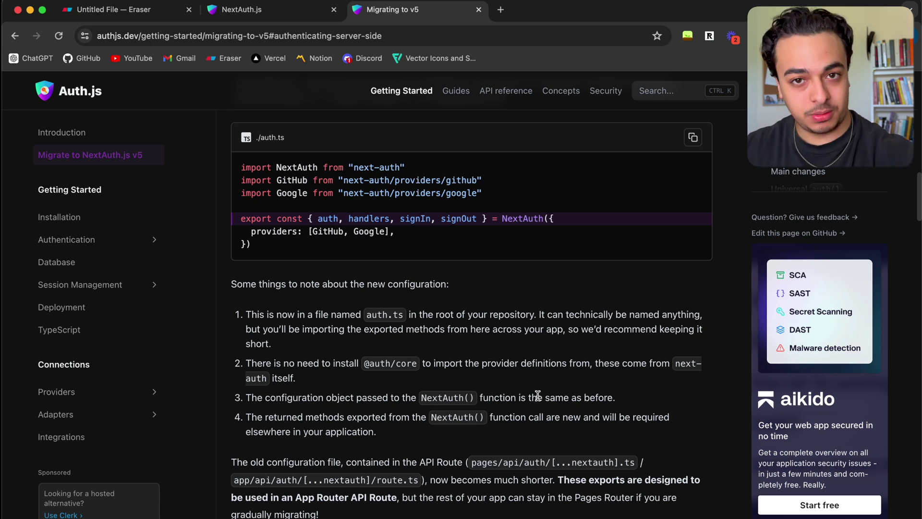
scroll(538, 395, up, 6)
Highlight the export const configuration lines, then read on to server-side authentication.
drag(258, 376, 240, 347)
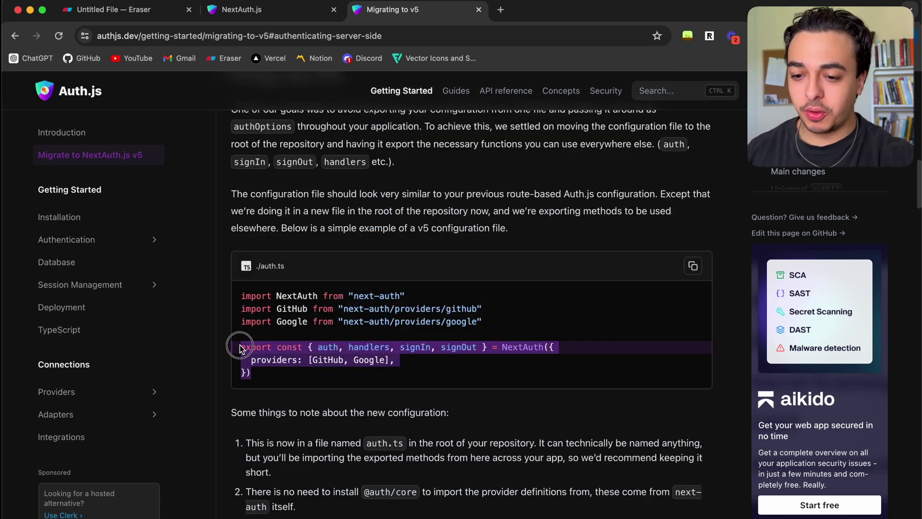
click(485, 372)
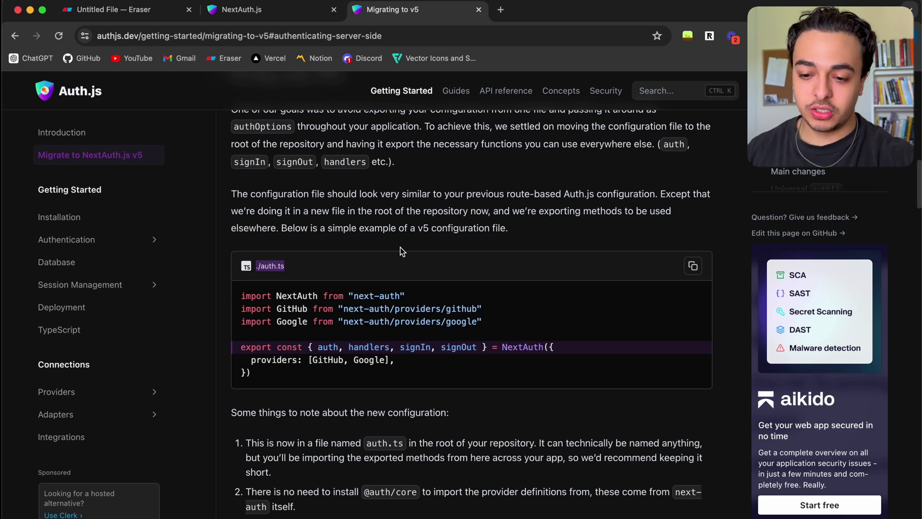
scroll(417, 382, down, 5)
scroll(374, 225, down, 4)
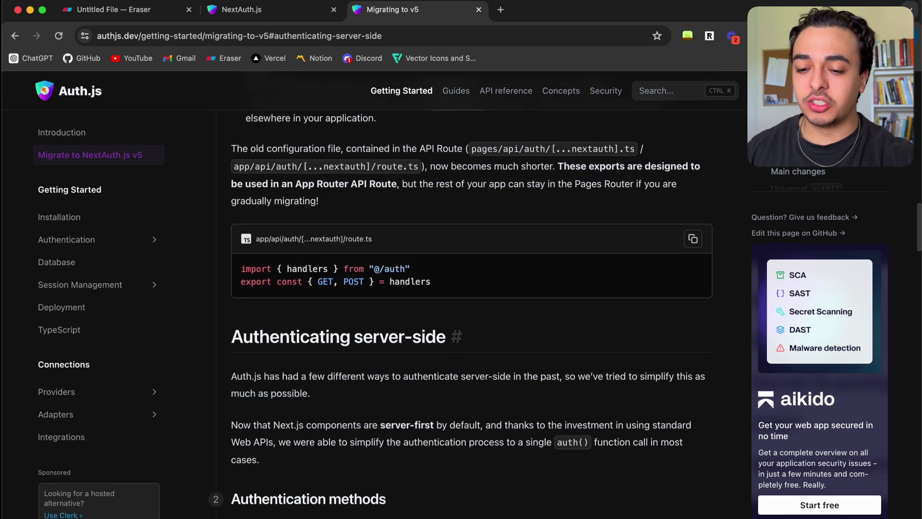
Back in the Documentation diagram, draw an arrow out from the docs frame's right edge.
click(108, 11)
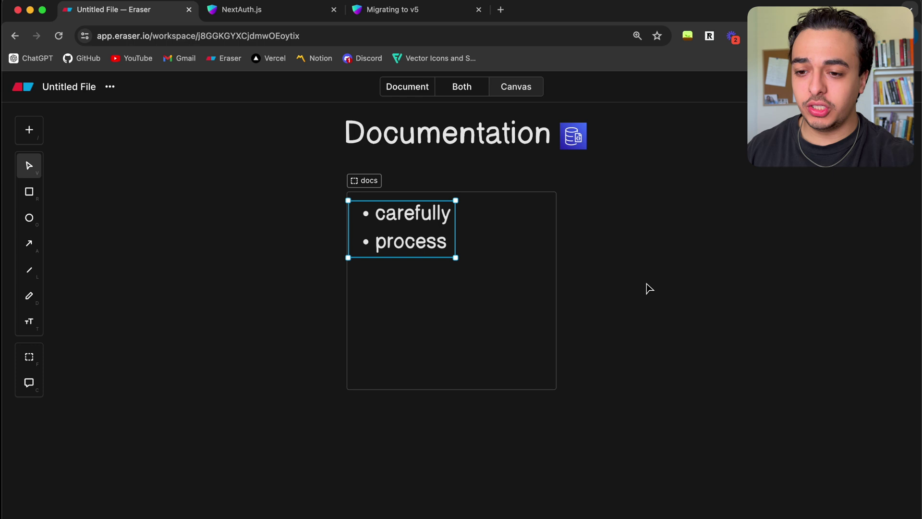
click(658, 294)
click(30, 244)
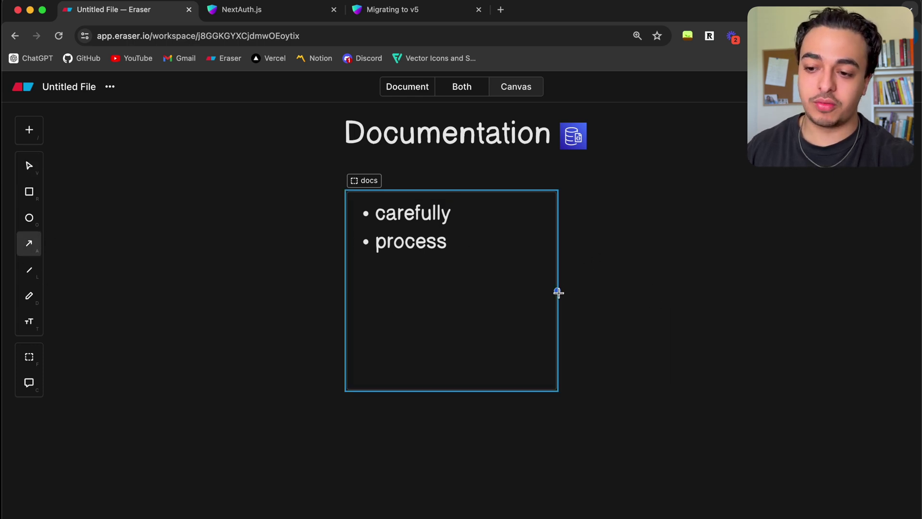
drag(558, 292, 678, 290)
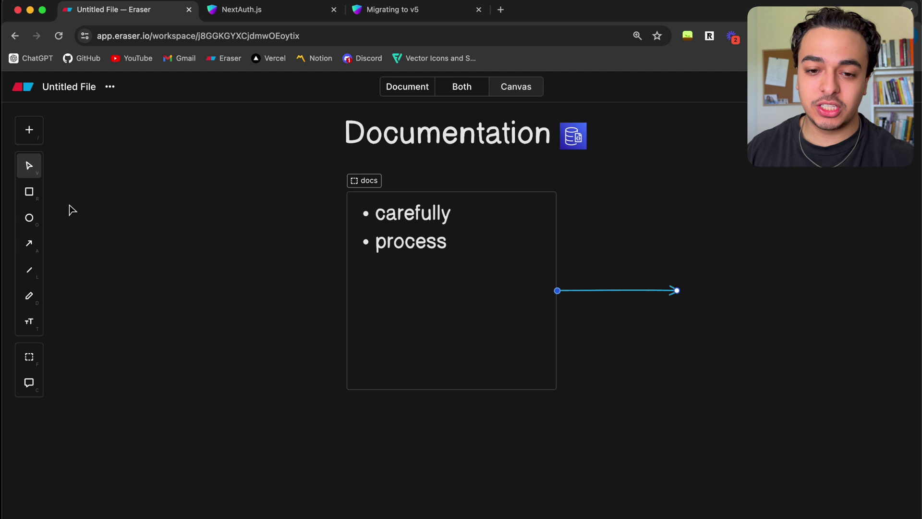
Add an empty box at the arrow's tip with a return arrow, snapping both to it.
click(29, 194)
click(696, 277)
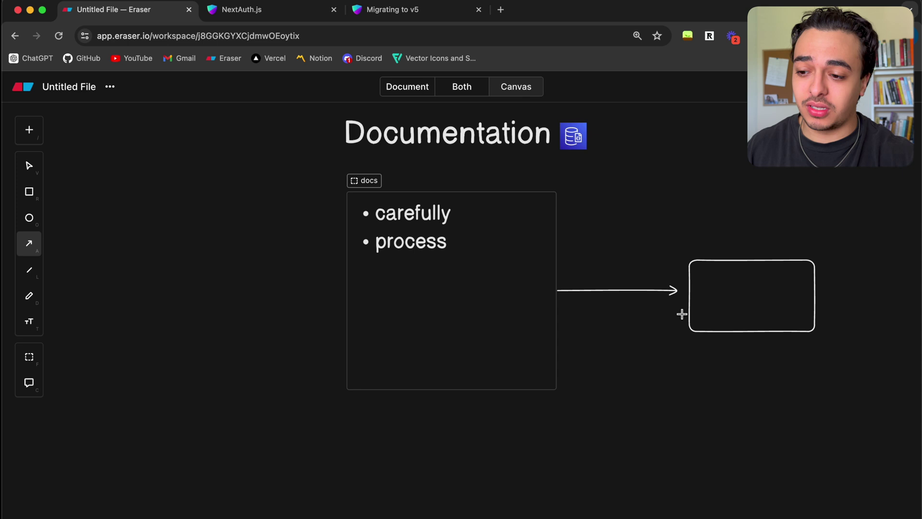
drag(682, 314, 558, 314)
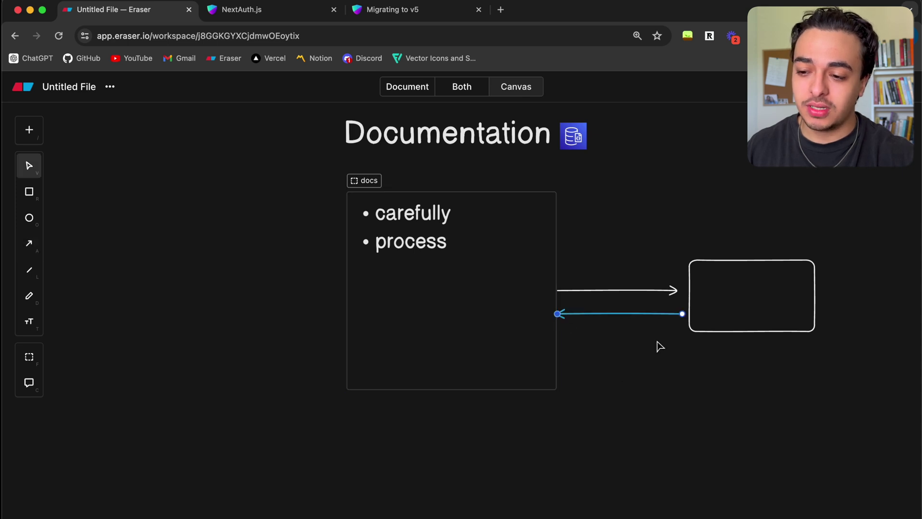
click(674, 291)
drag(676, 290, 701, 323)
click(680, 315)
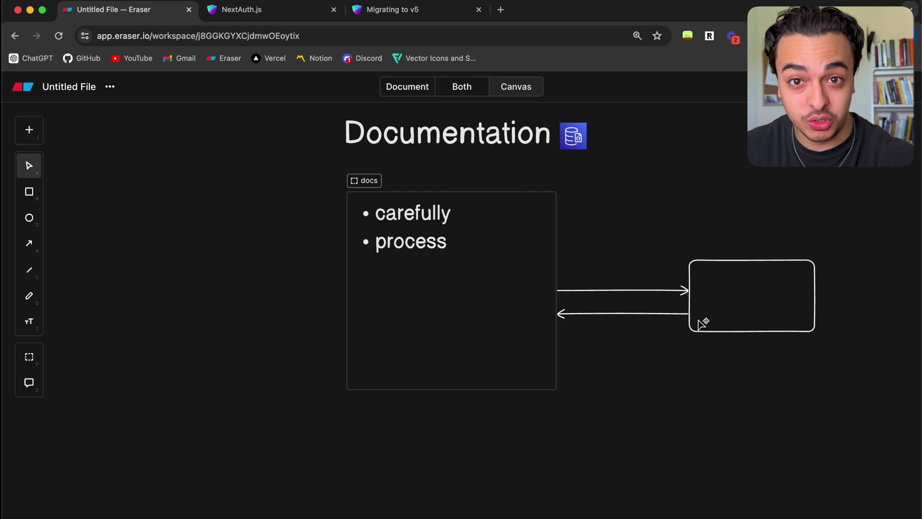
Skim the Migrating to v5 code examples, then return to the Eraser diagram.
click(302, 11)
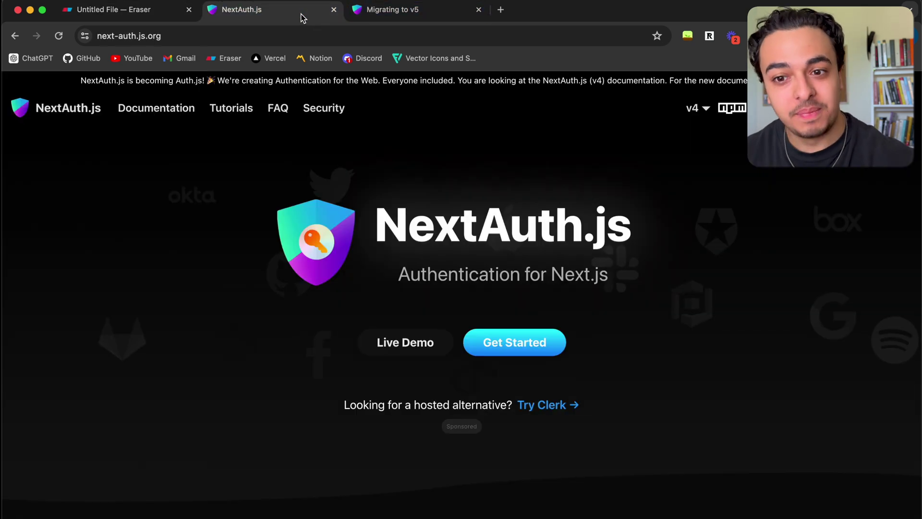
click(414, 12)
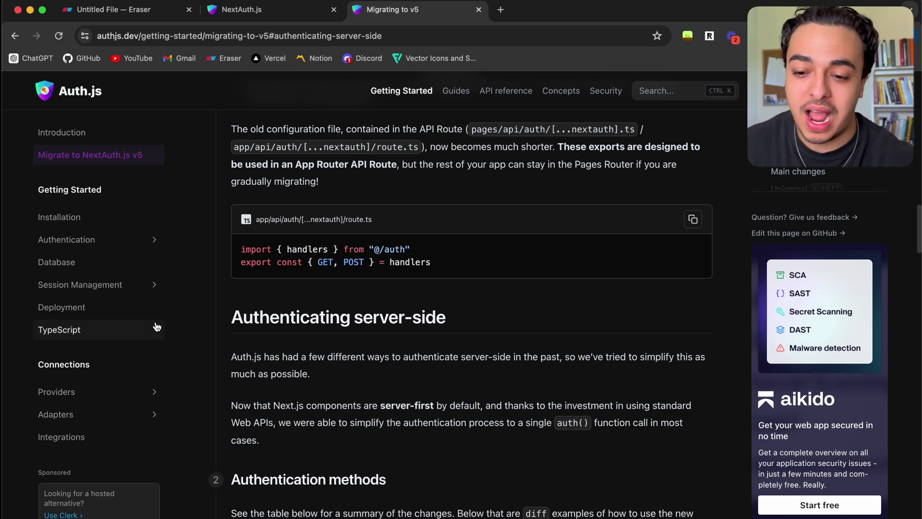
scroll(603, 398, down, 10)
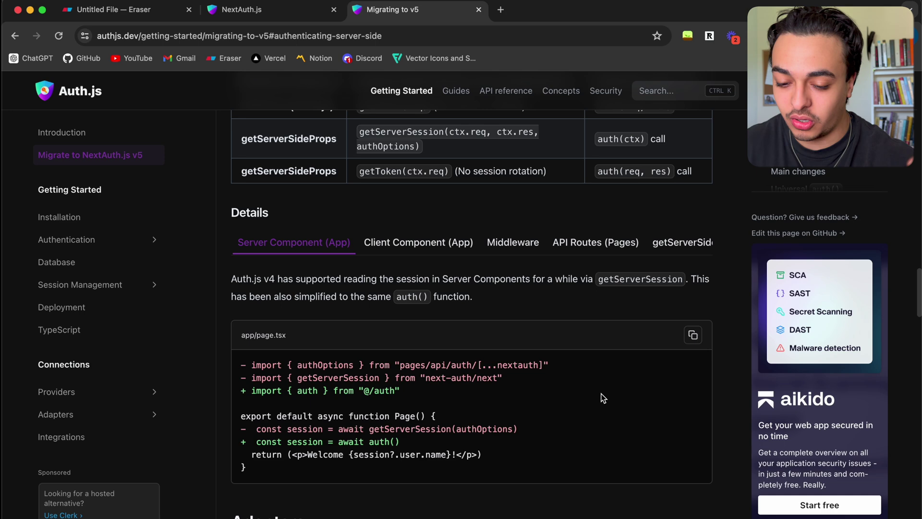
scroll(603, 398, down, 15)
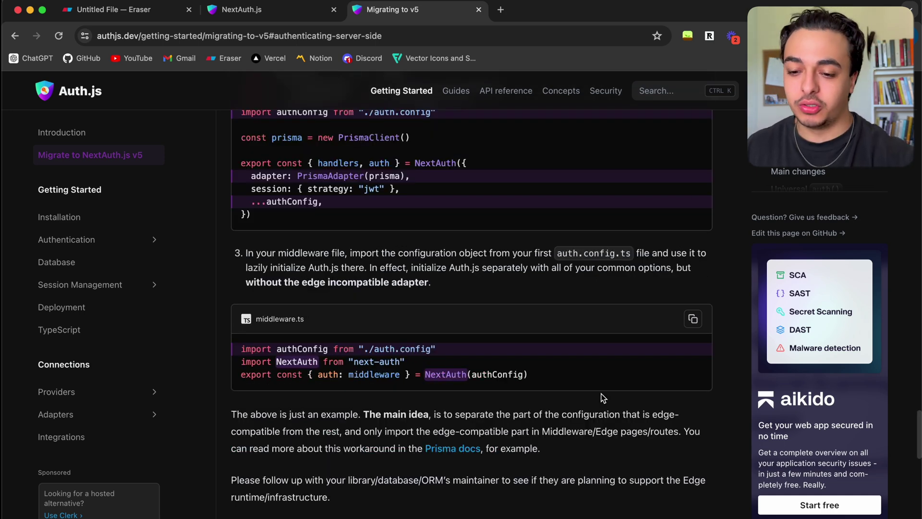
key(super+1)
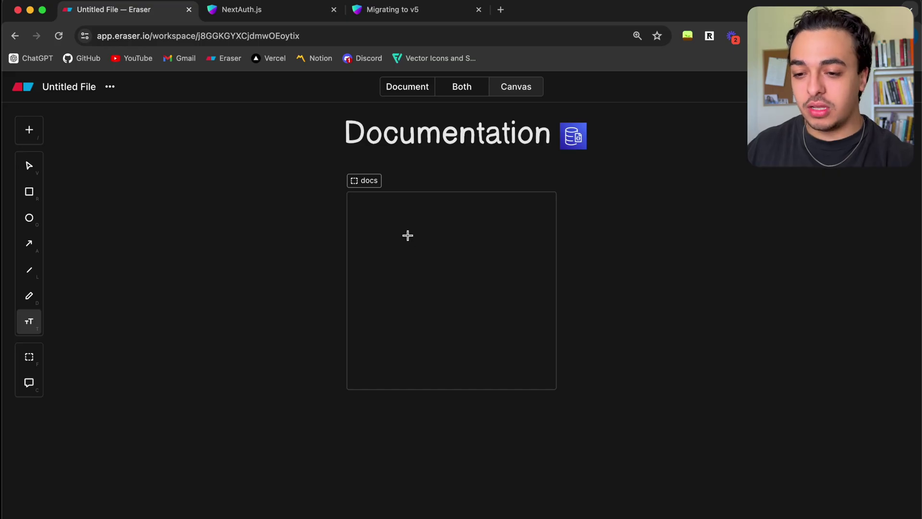
Draw two diagonal pencil strokes forming a large X over the docs frame.
click(29, 296)
mouse_move(329, 208)
mouse_down()
mouse_move(568, 267)
mouse_move(545, 406)
mouse_up()
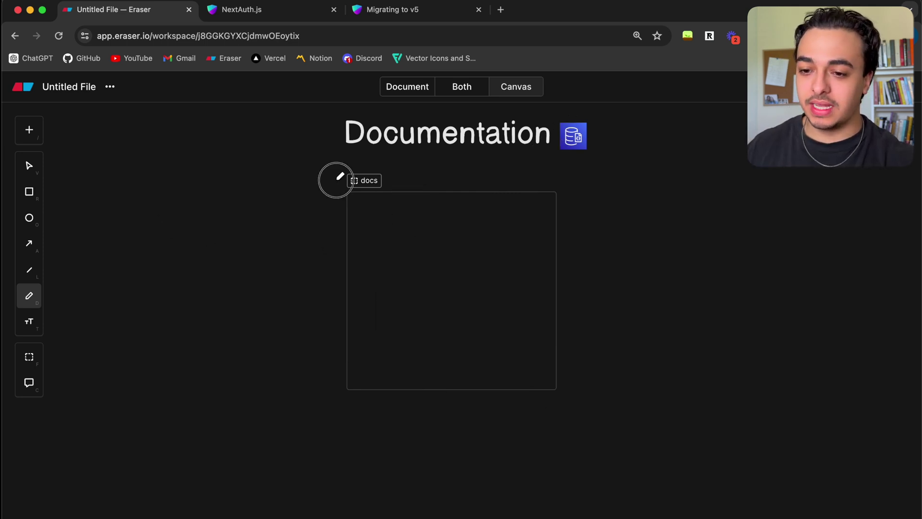
drag(337, 180, 543, 390)
drag(343, 409, 546, 177)
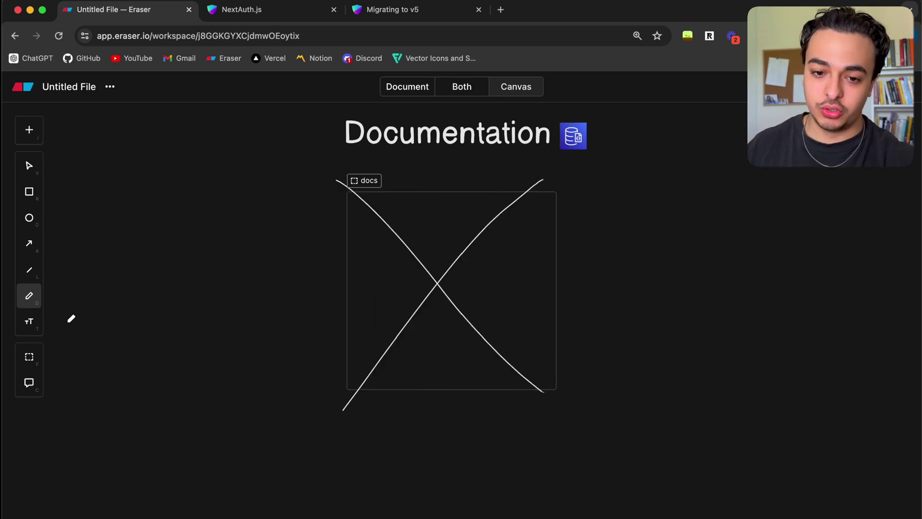
click(29, 131)
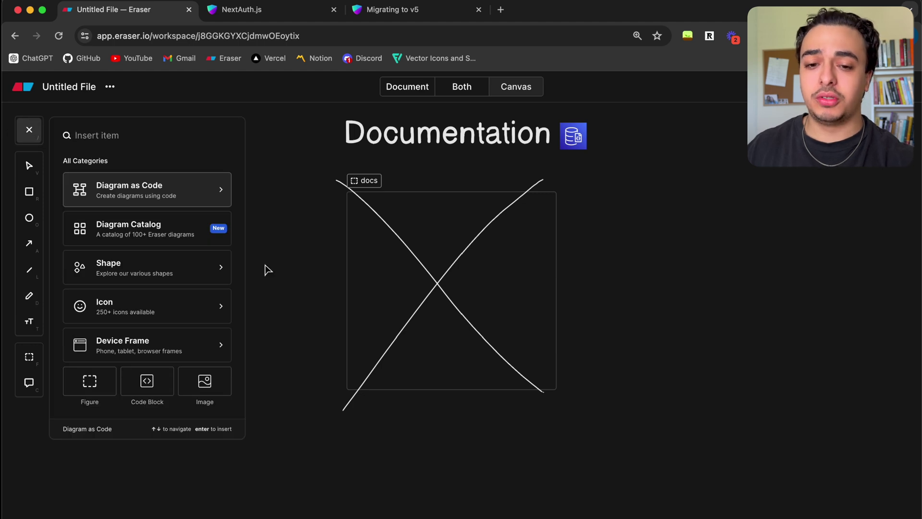
Type a list right of the docs frame: '- chatgpt', 'stack overflow', 'github issues'.
click(29, 322)
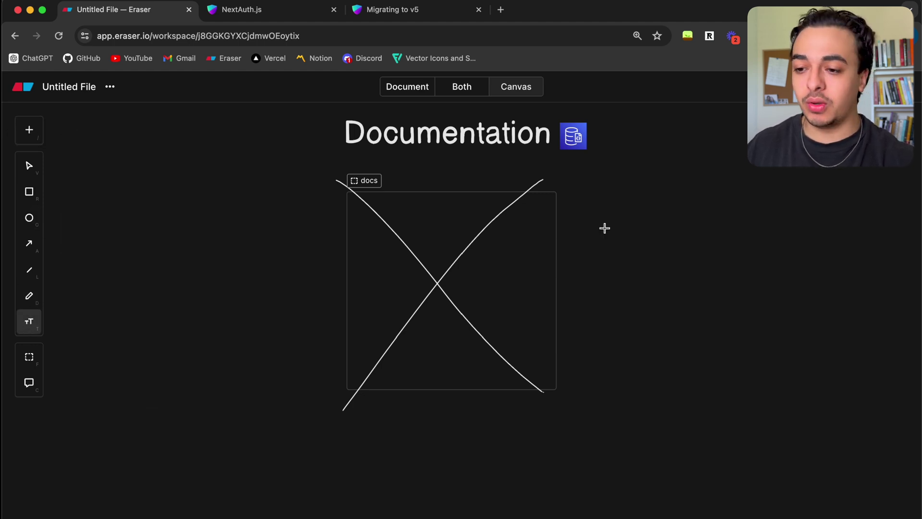
click(679, 215)
text(- chatgpt)
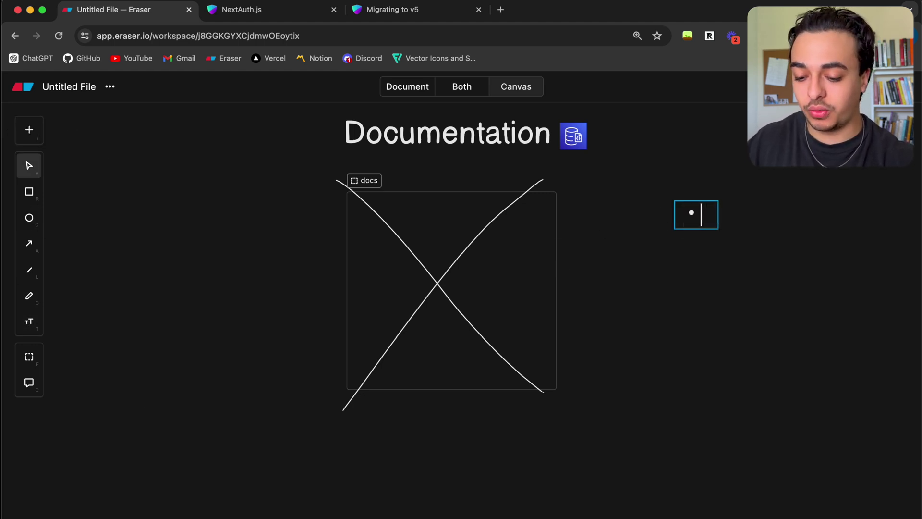
key(Return)
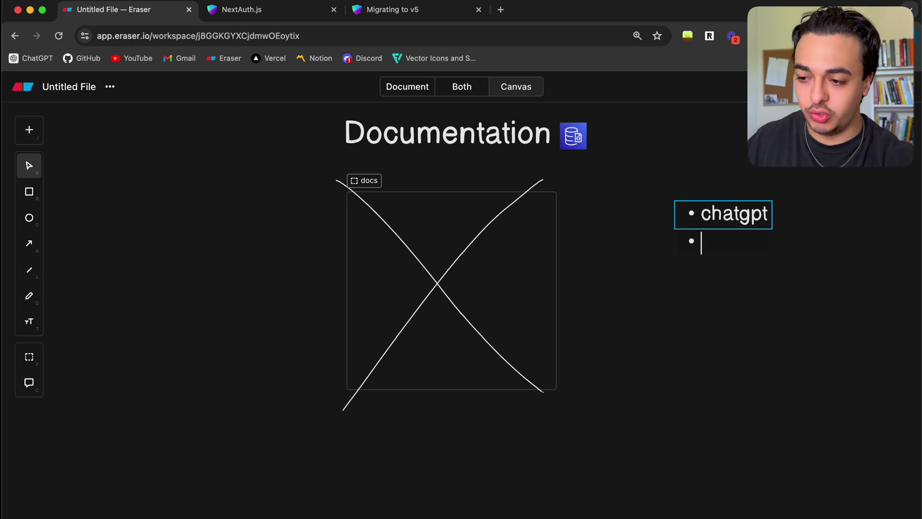
text(stack overflow)
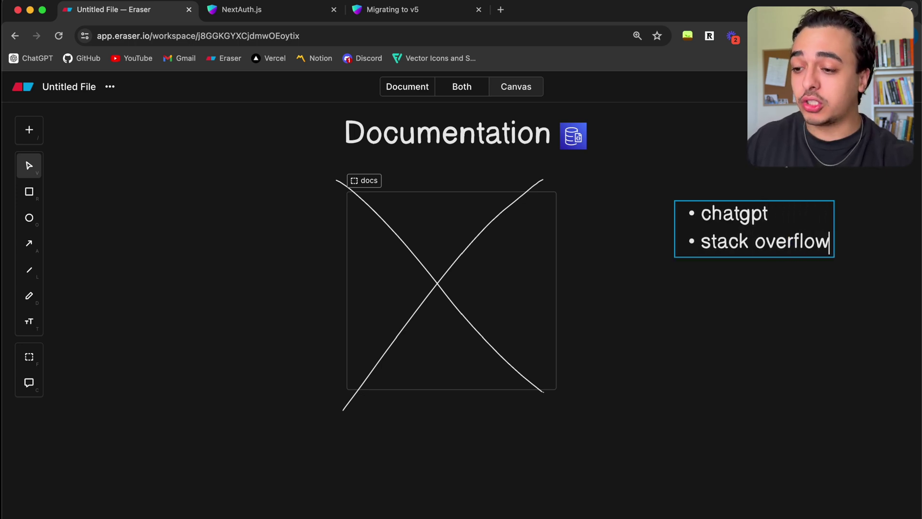
key(Return)
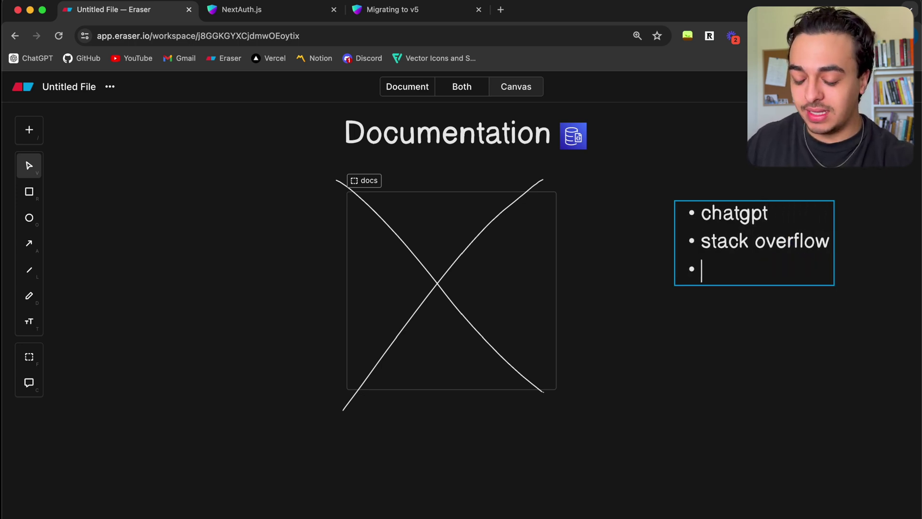
text(github is)
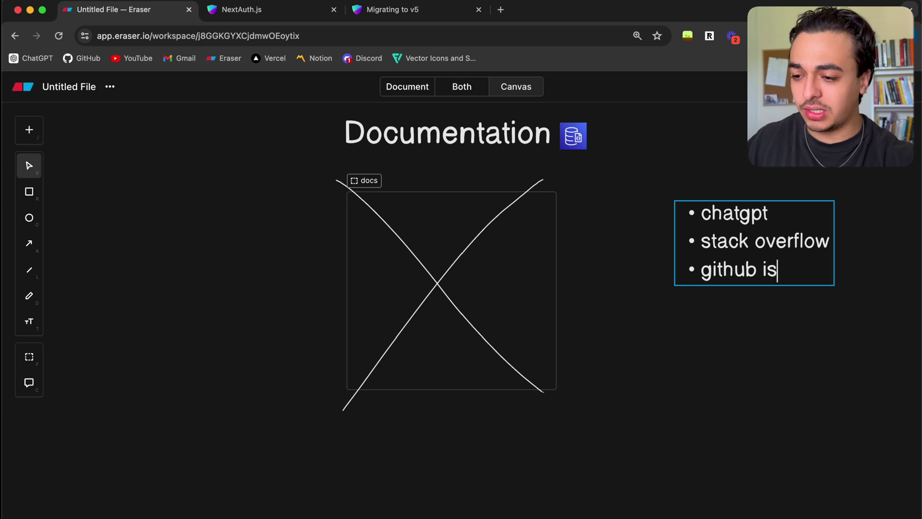
text(sues)
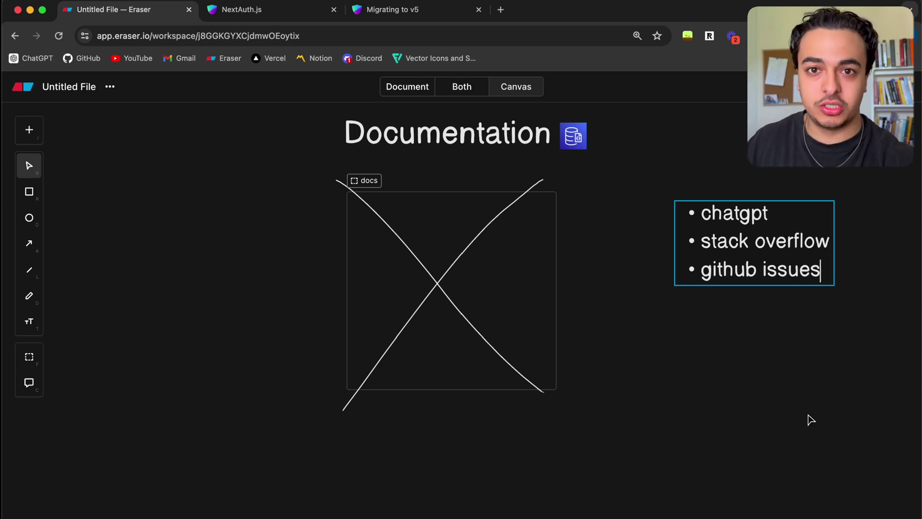
Drag the bullet list slightly left and lower beside the crossed-out docs frame.
click(805, 445)
drag(776, 272, 730, 276)
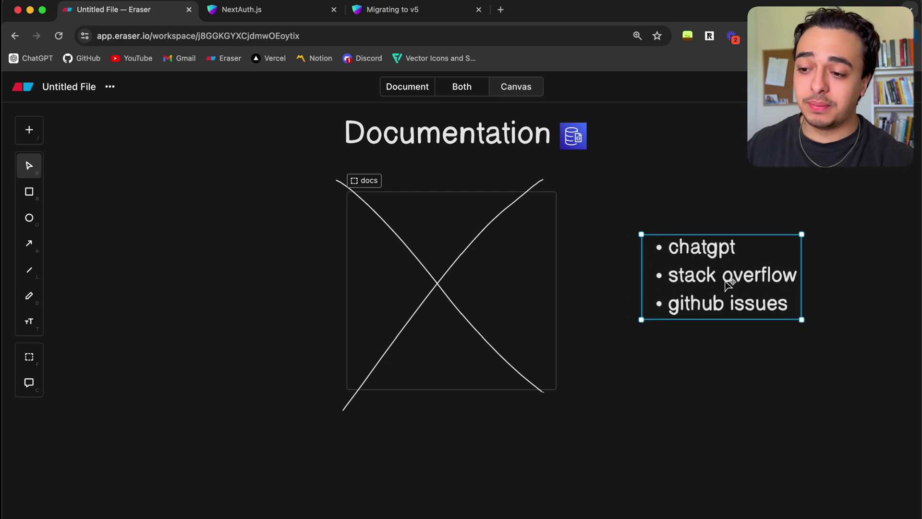
click(774, 409)
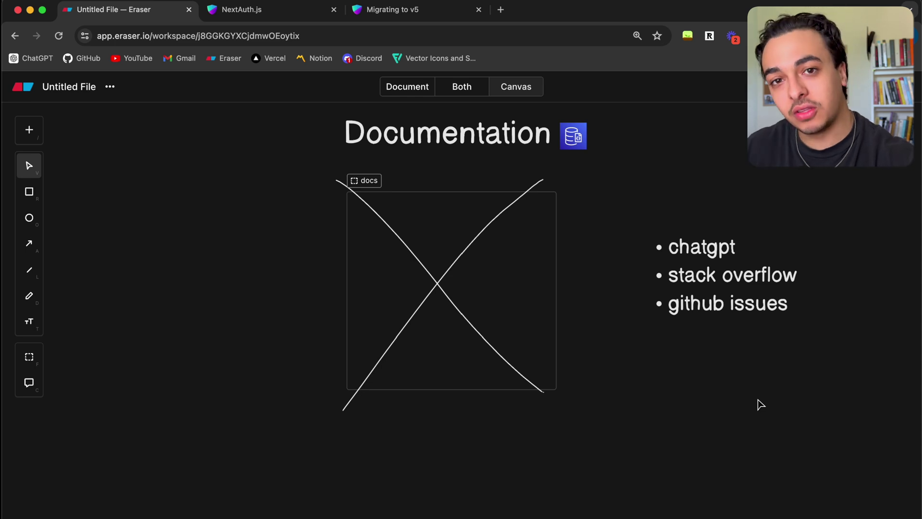
key(d)
scroll(137, 155, up, 1)
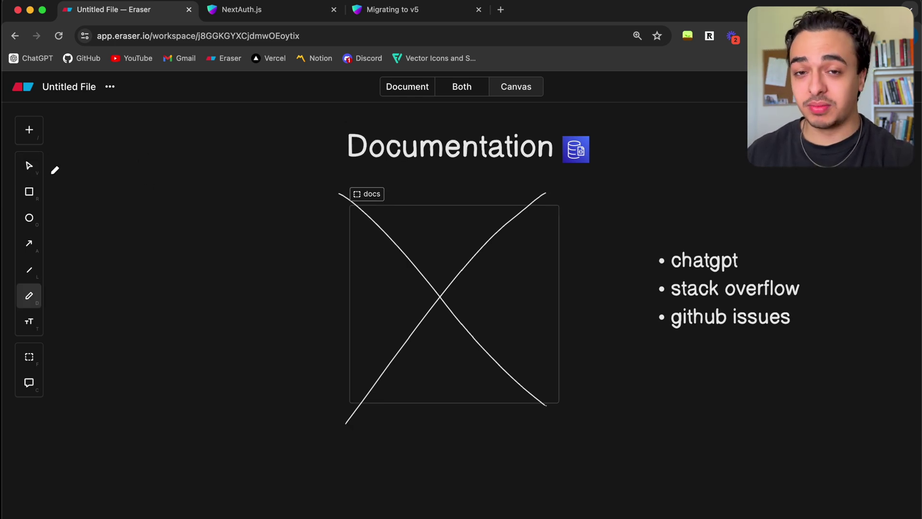
Go from the NextAuth.js tab to the Migrating to v5 guide and scroll down toward its Summary.
click(259, 9)
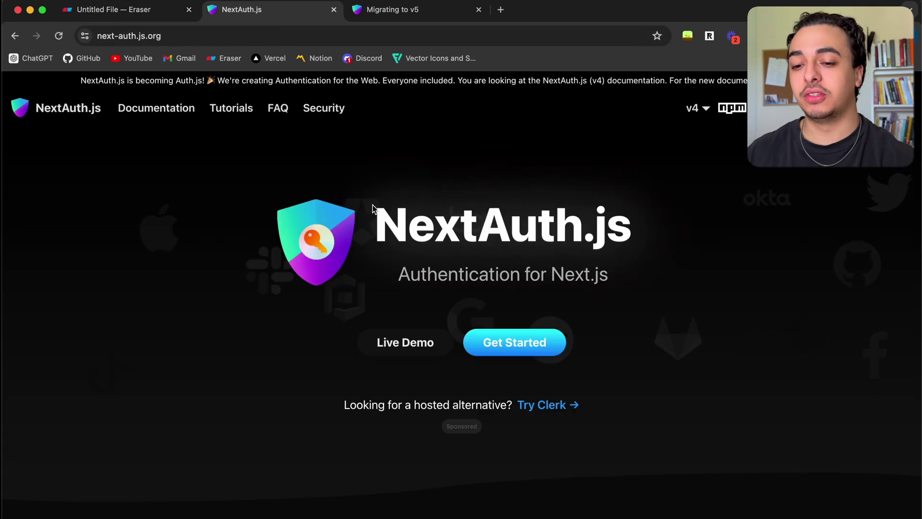
key(ctrl+Tab)
scroll(471, 323, up, 15)
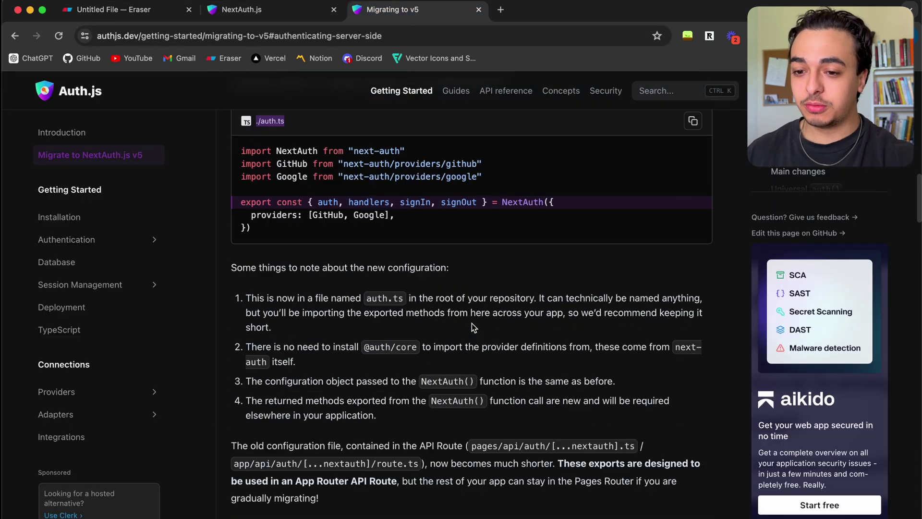
scroll(471, 324, up, 5)
scroll(471, 323, down, 20)
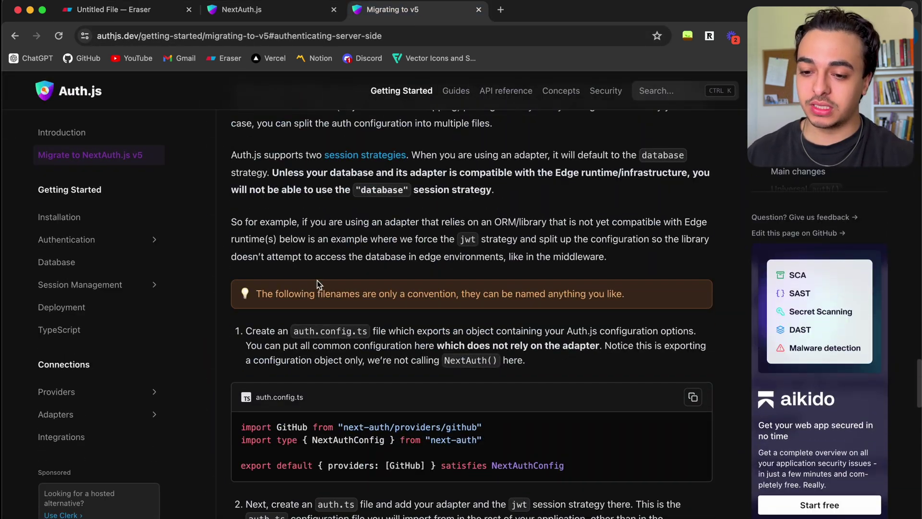
scroll(465, 501, down, 20)
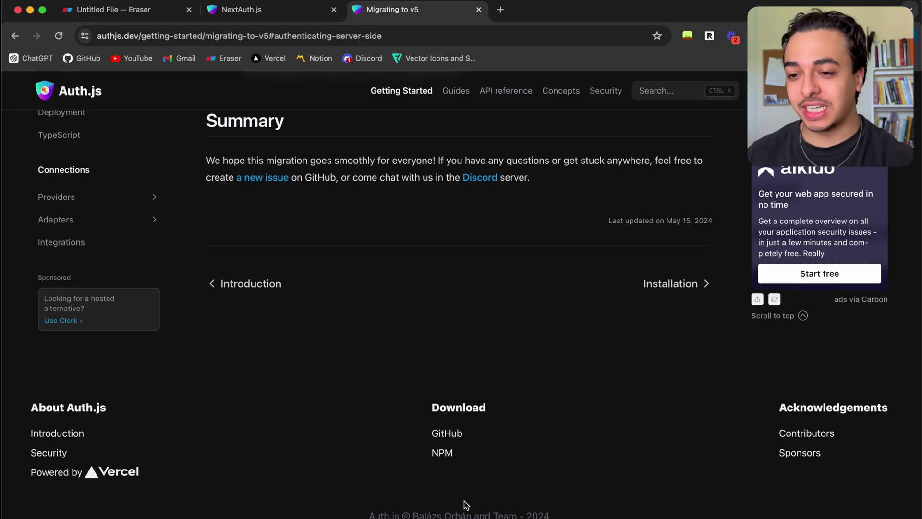